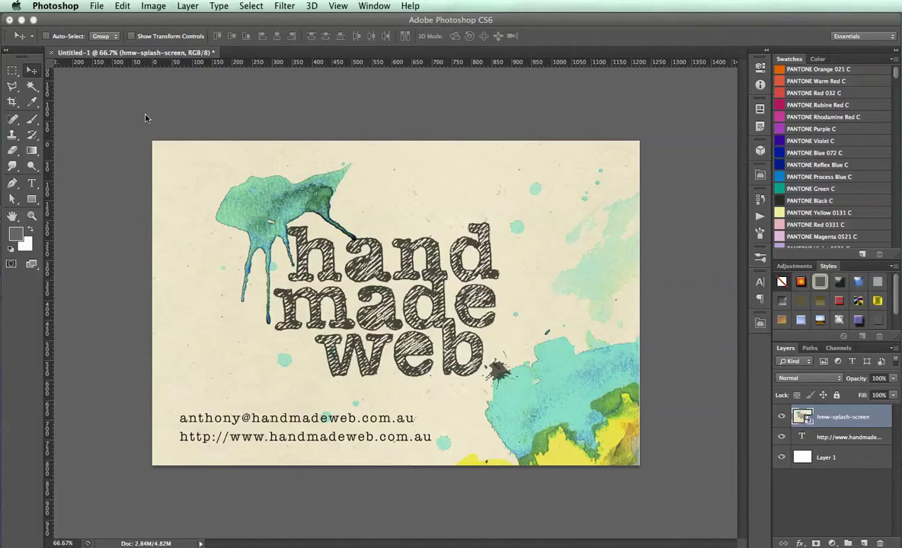
Step: Open the 3264×2448 iris photo blue mtn flowers 2010 031.JPG from the Image Resizing Tutorial folder
left_click(97, 7)
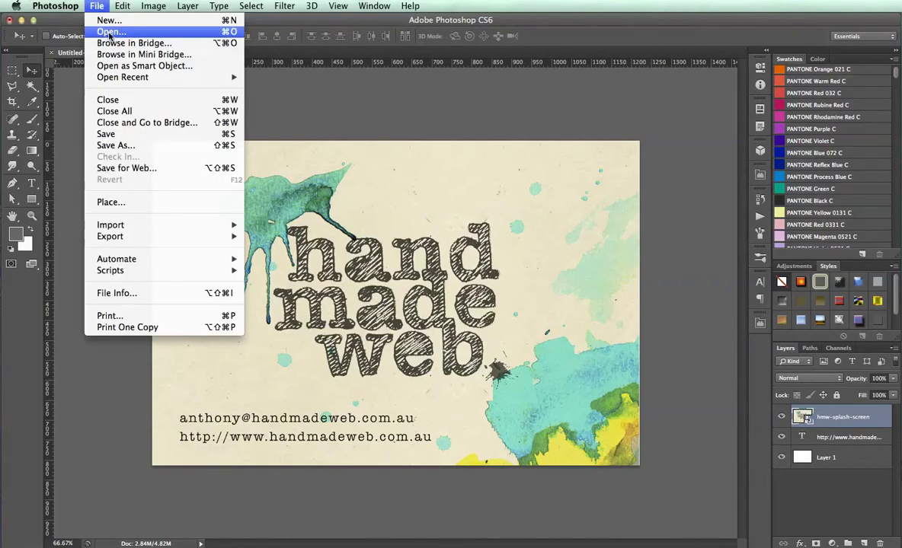
left_click(109, 33)
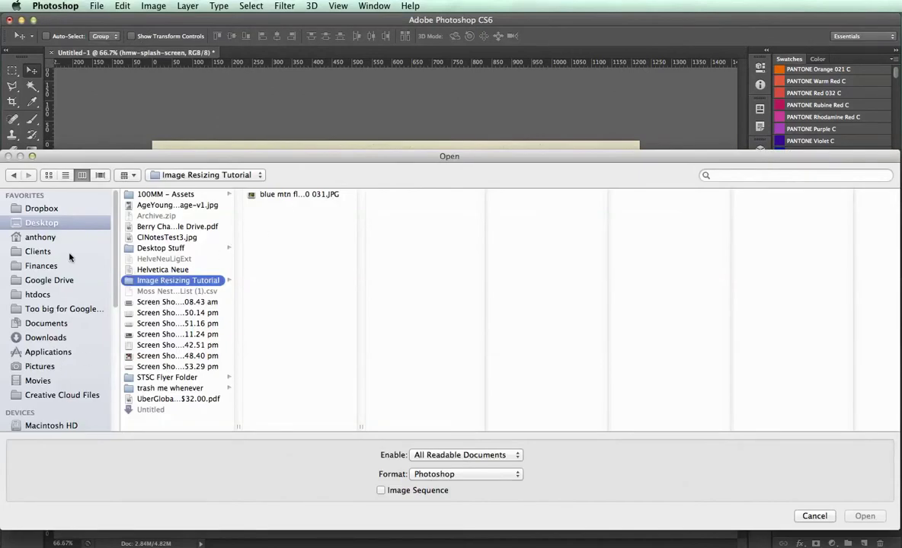
left_click(276, 195)
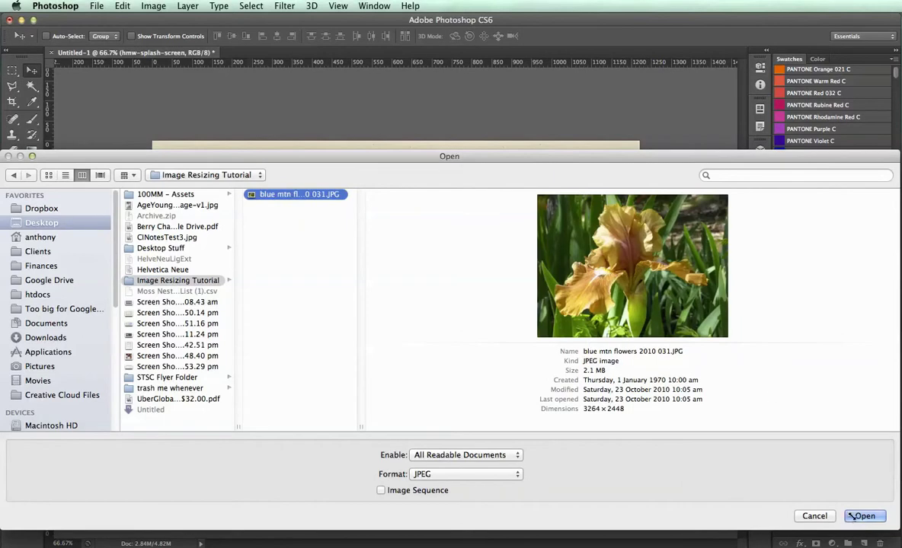
left_click(864, 516)
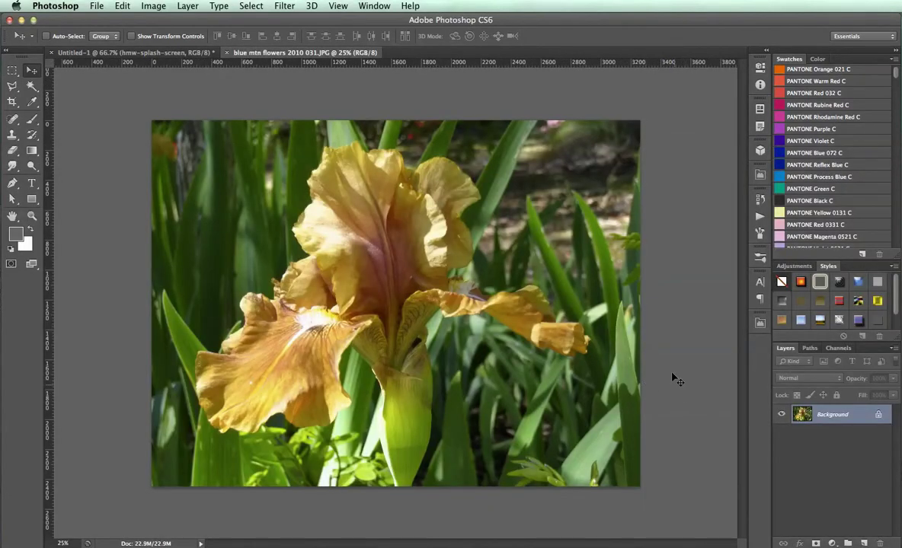
Step: Open Image Size for the iris photo and select its 180 ppi resolution value
left_click(149, 7)
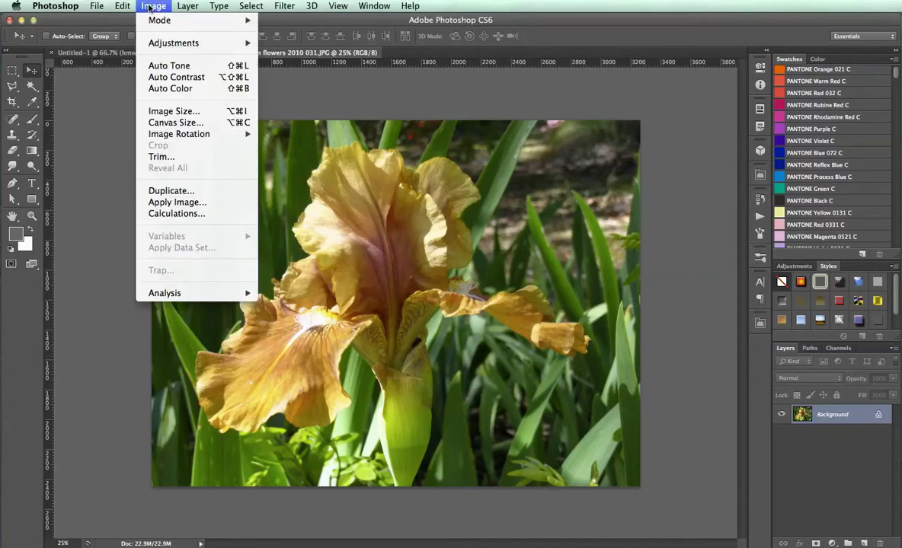
left_click(170, 111)
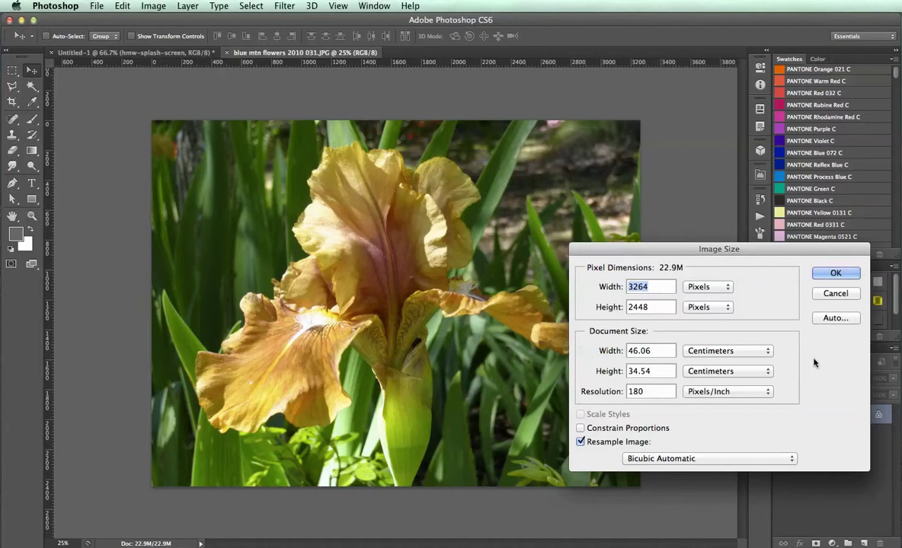
double_click(629, 391)
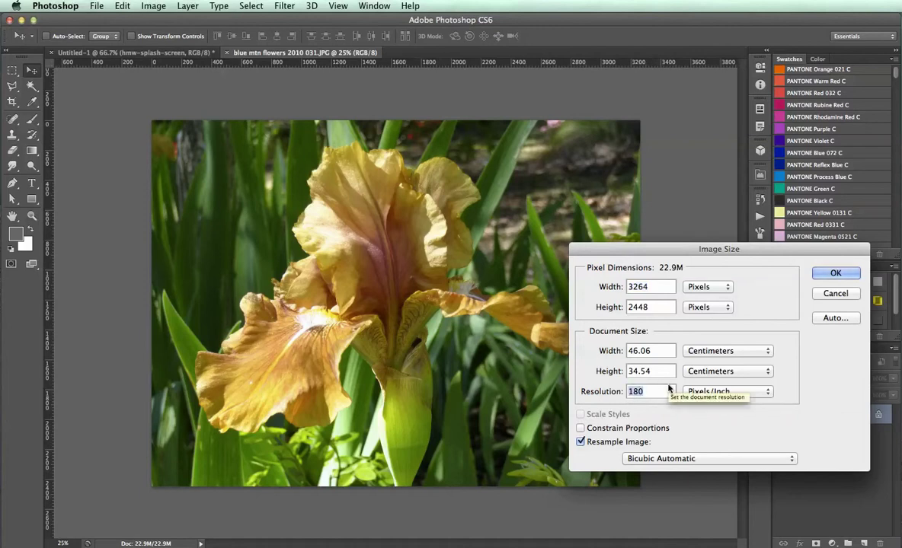
Step: Try a 72 ppi resolution, undo back to 180, and cancel Image Size
type("72")
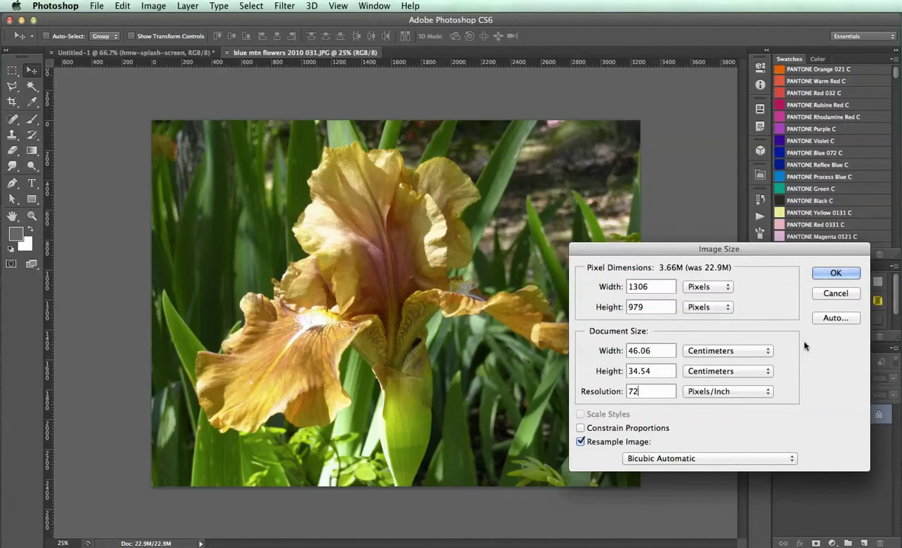
key("super+z")
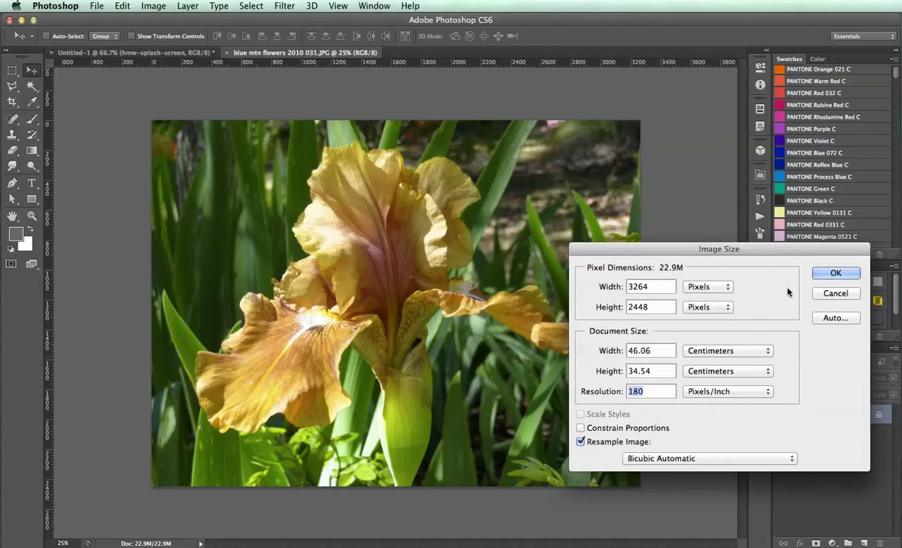
left_click(835, 272)
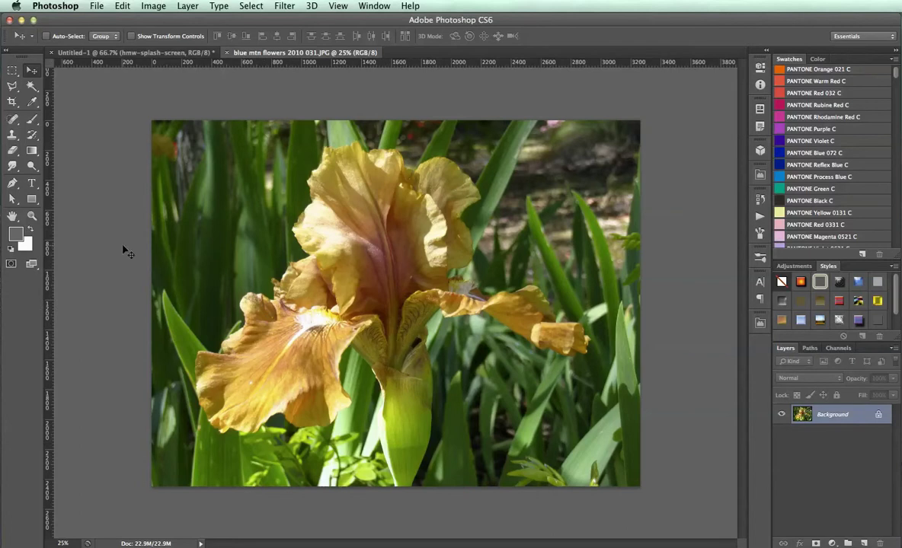
Step: Start a W x H x Resolution crop with cleared values, stretched to the photo's top and bottom
left_click(13, 103)
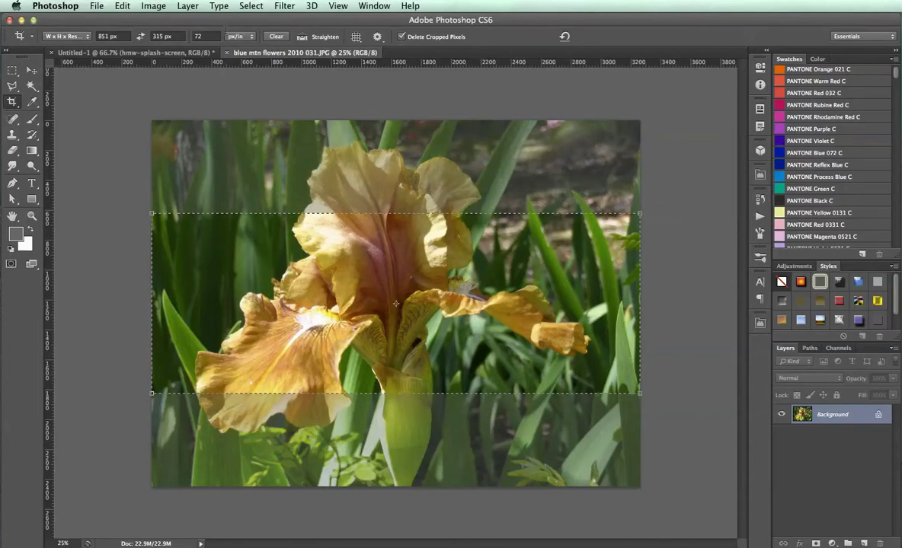
left_click(76, 37)
left_click(76, 37)
left_click(276, 38)
left_click_drag(416, 214, 409, 99)
left_click_drag(396, 397, 397, 485)
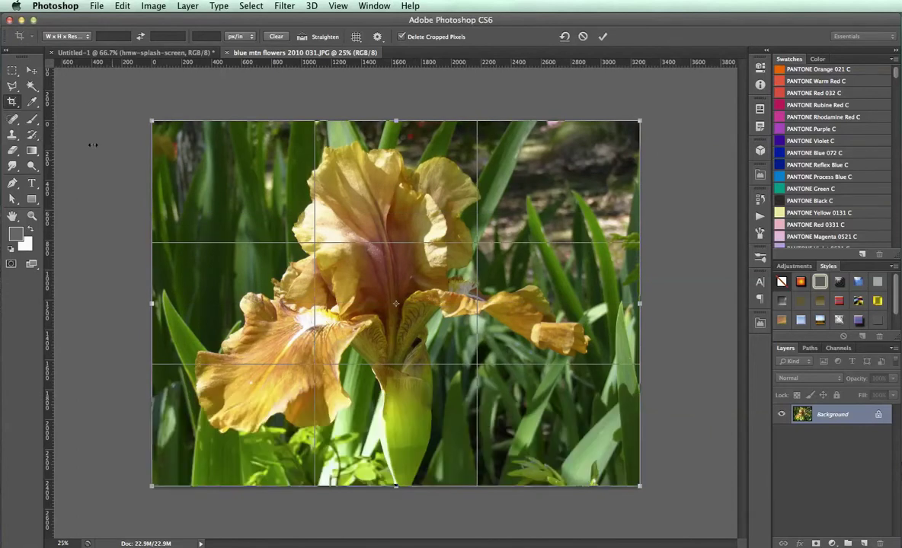
Step: Switch the crop preset to a plain ratio, then back to W x H x Resolution
left_click(67, 36)
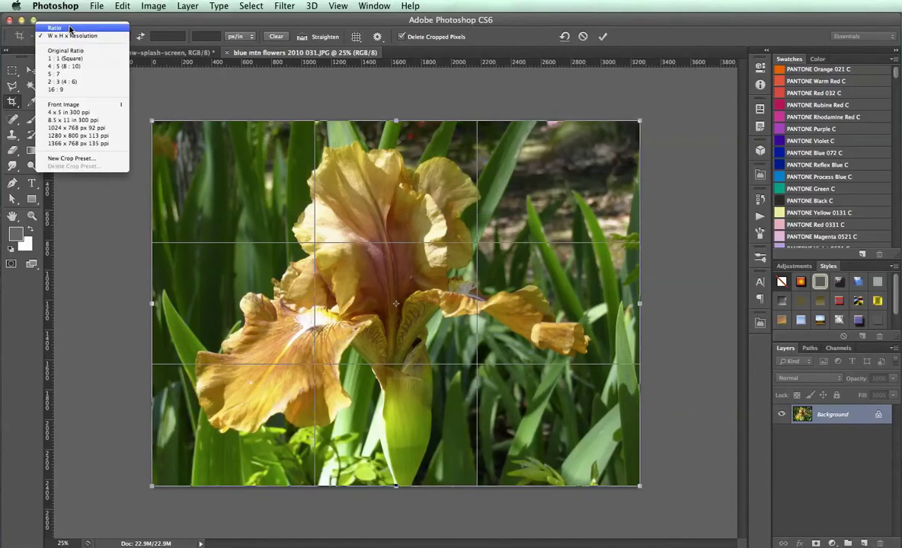
left_click(69, 26)
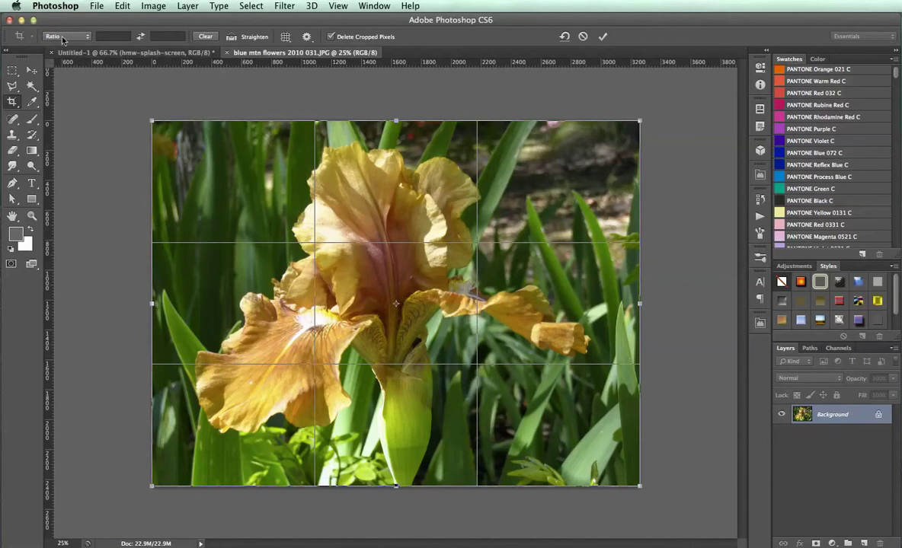
left_click(84, 37)
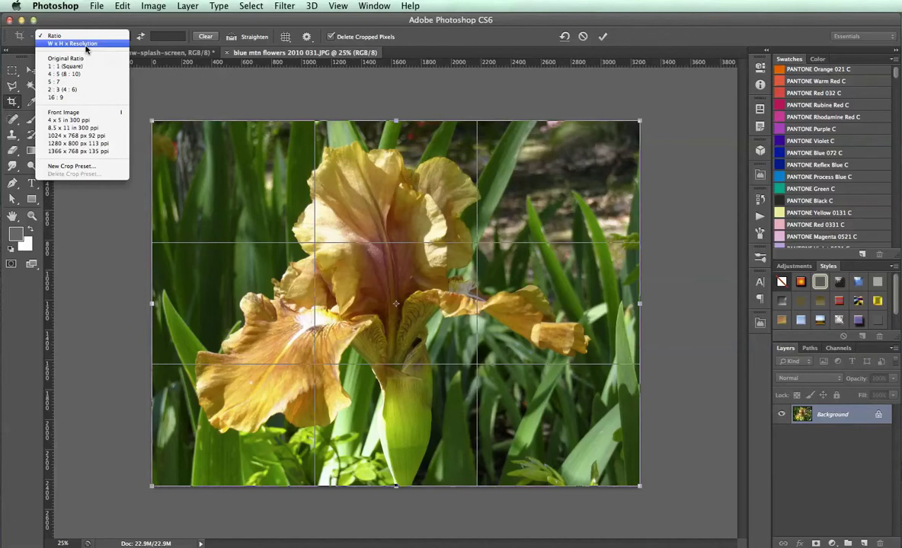
left_click(86, 44)
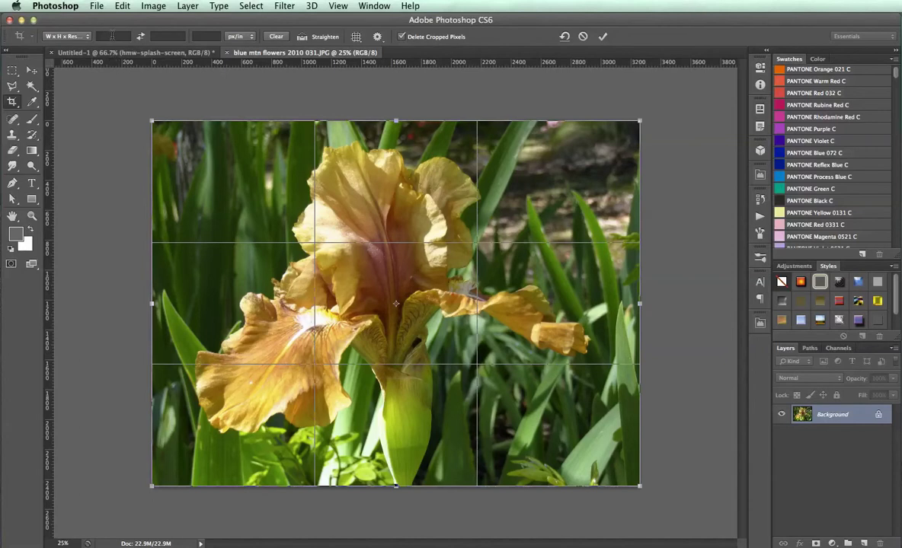
Step: Enter a crop width of 851 px and a height of 315 px
left_click(112, 35)
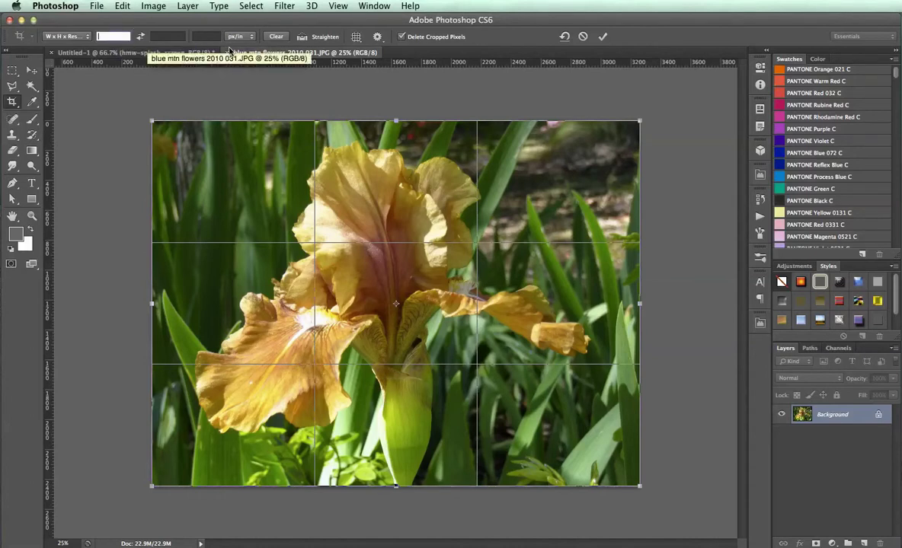
type("51")
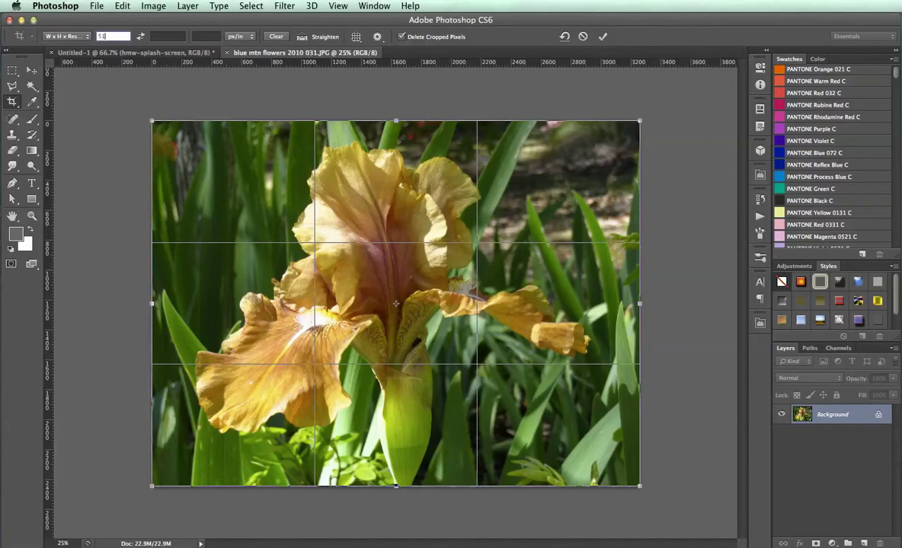
key("Tab")
type("315")
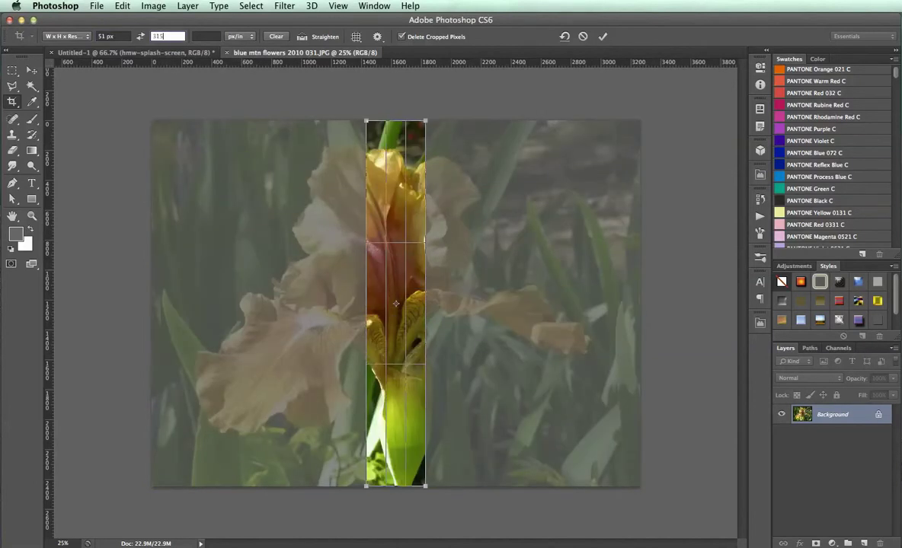
key("BackSpace")
type("5")
left_click(100, 35)
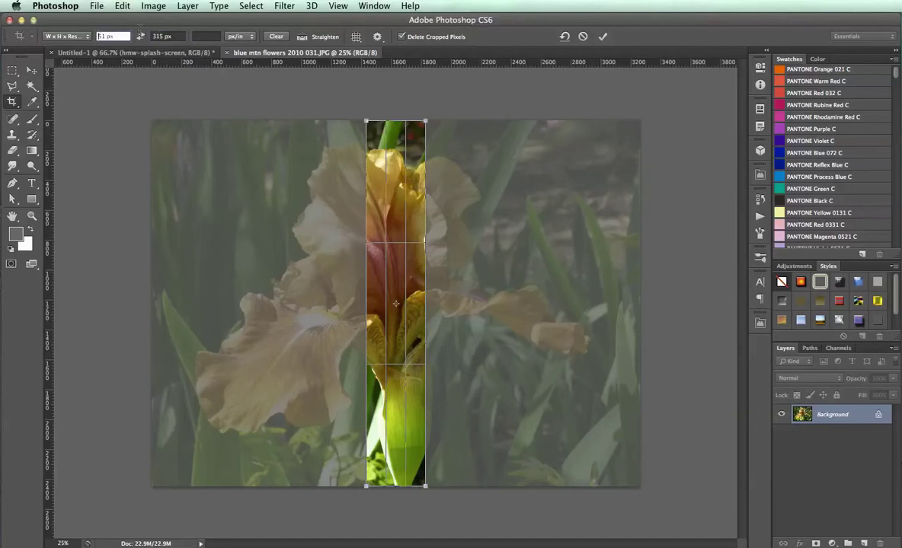
type("8")
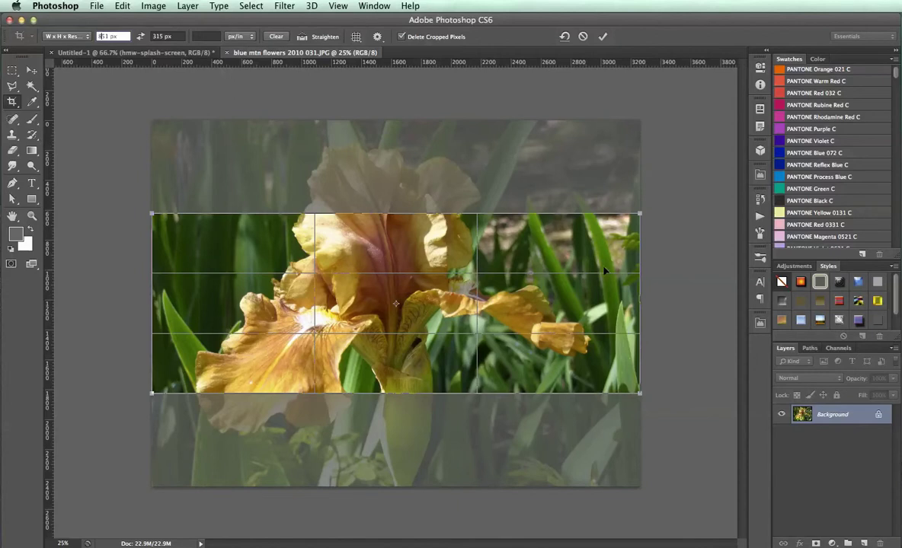
left_click(195, 36)
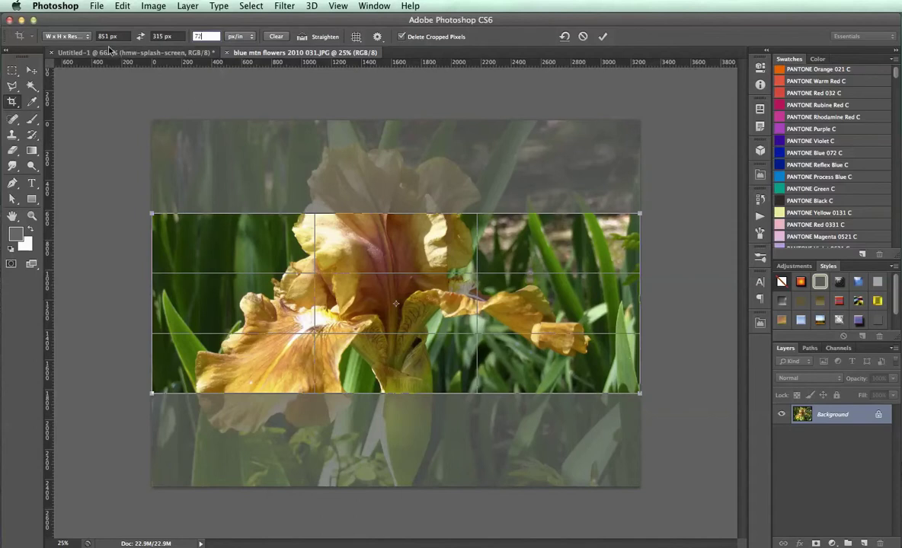
Step: Set the crop resolution to 72 ppi and check the 851 × 315 values
type("72")
left_click(111, 34)
left_click(156, 35)
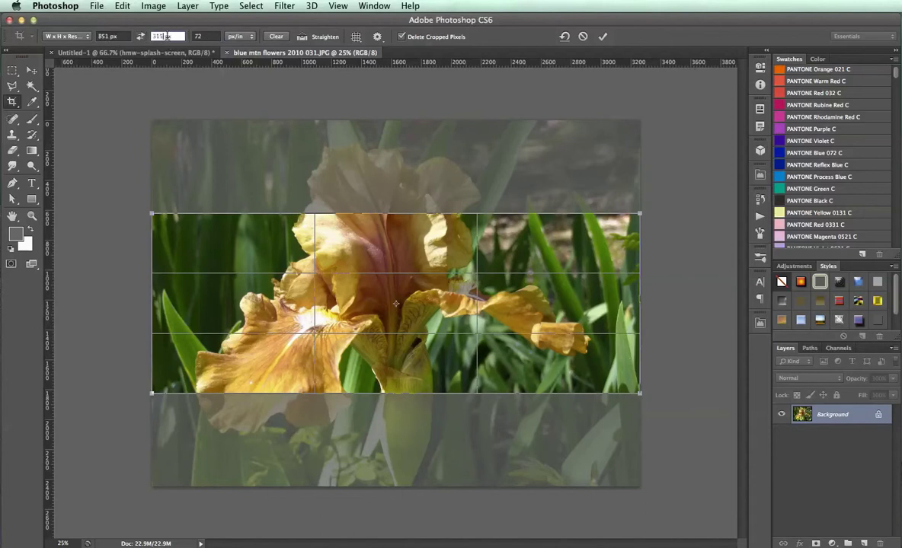
key("Tab")
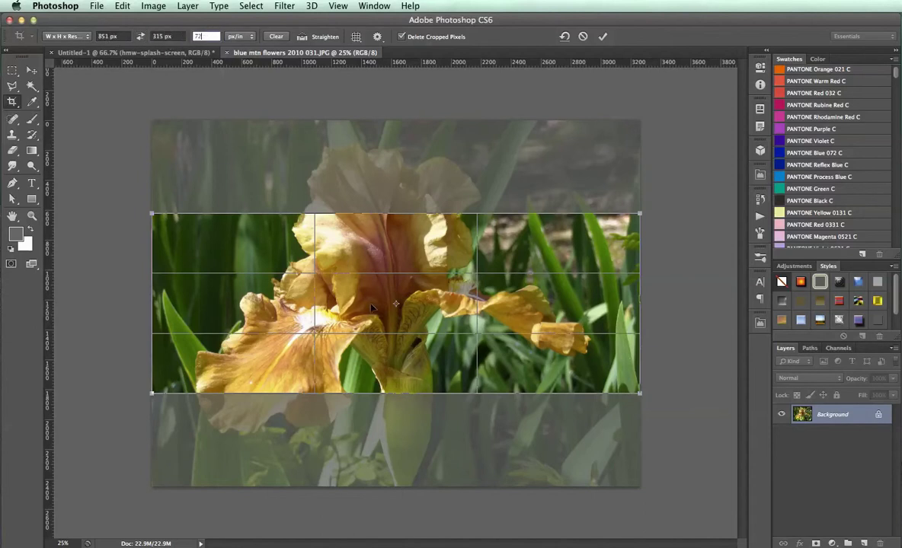
Step: Position the crop frame over the iris's upper petals and apply the crop
left_click_drag(372, 307, 379, 205)
left_click_drag(355, 279, 339, 213)
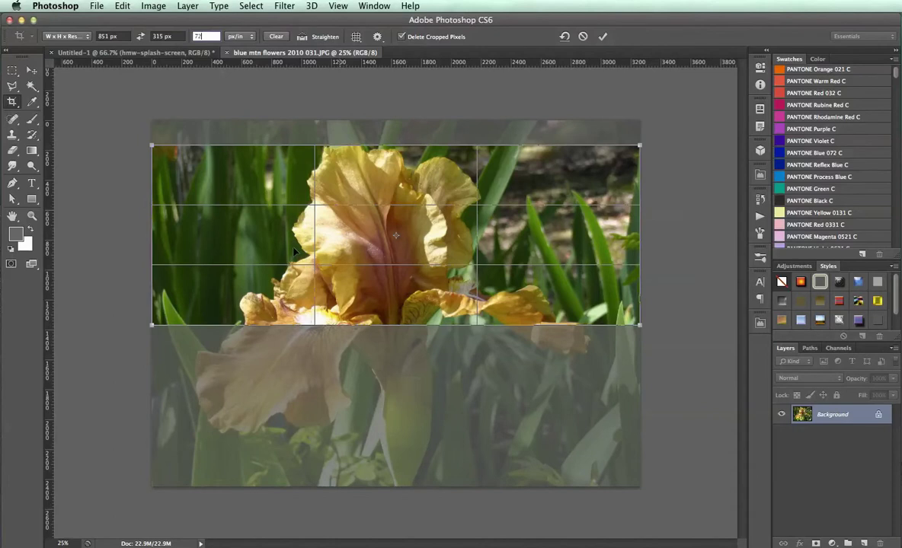
key("Return")
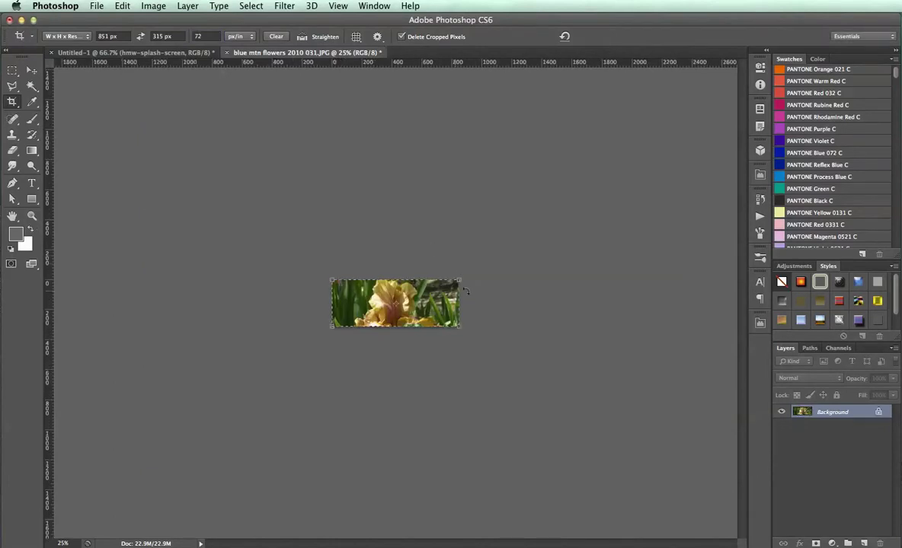
Step: Commit the crop with the Move tool and verify Image Size shows 851 × 315 px
left_click(31, 71)
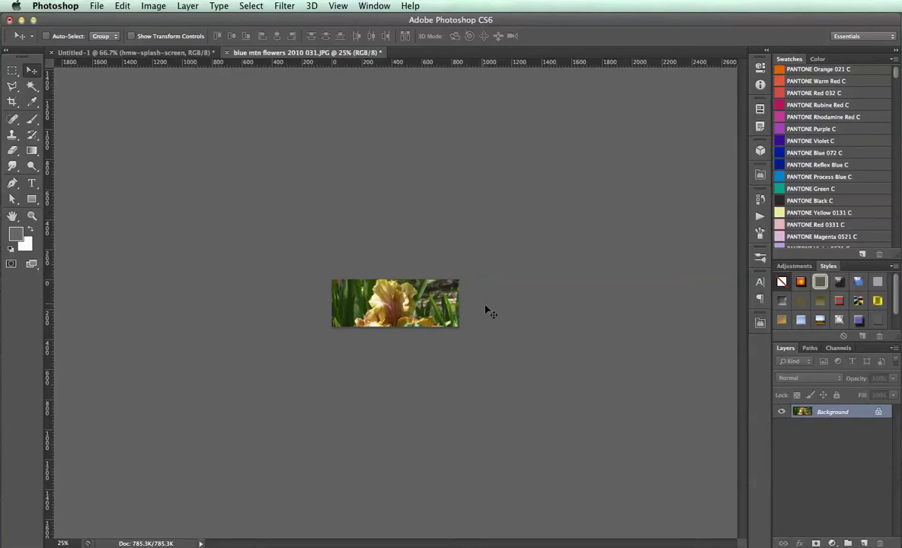
left_click(152, 7)
left_click(174, 111)
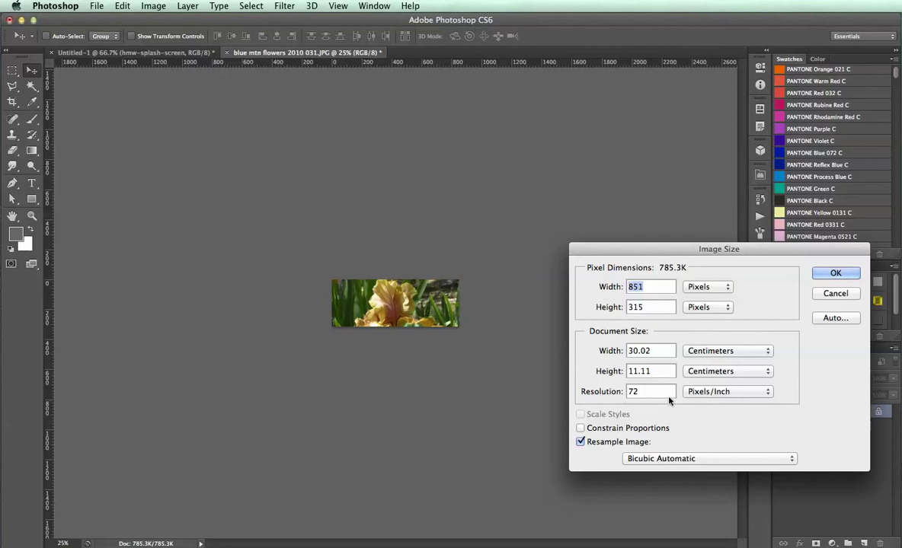
left_click(846, 273)
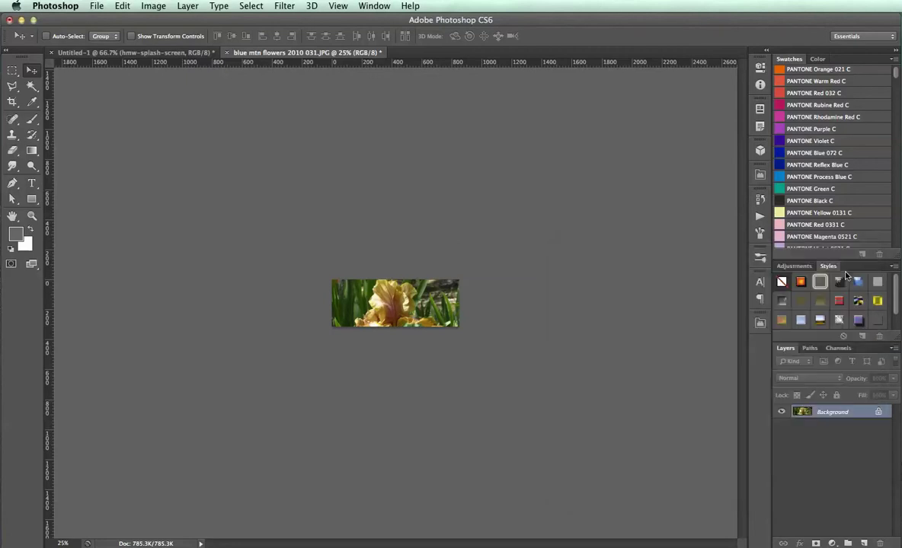
left_click(97, 5)
Step: In Save for Web, change the output format from GIF to JPEG (High, quality 60)
left_click(148, 169)
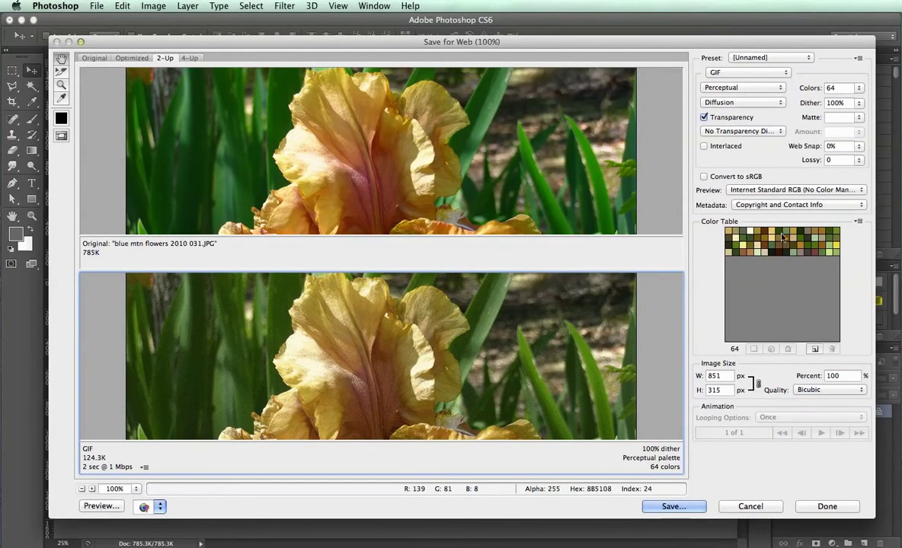
left_click(743, 73)
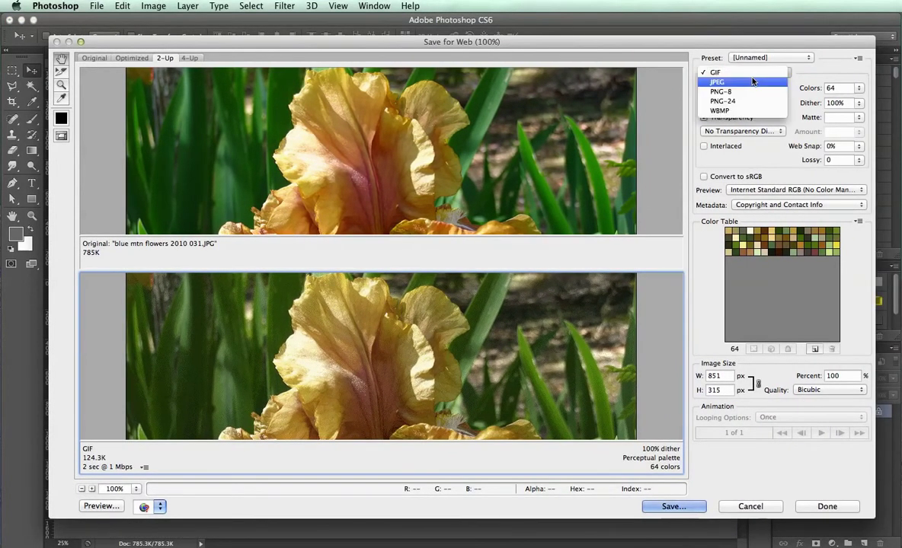
left_click(760, 82)
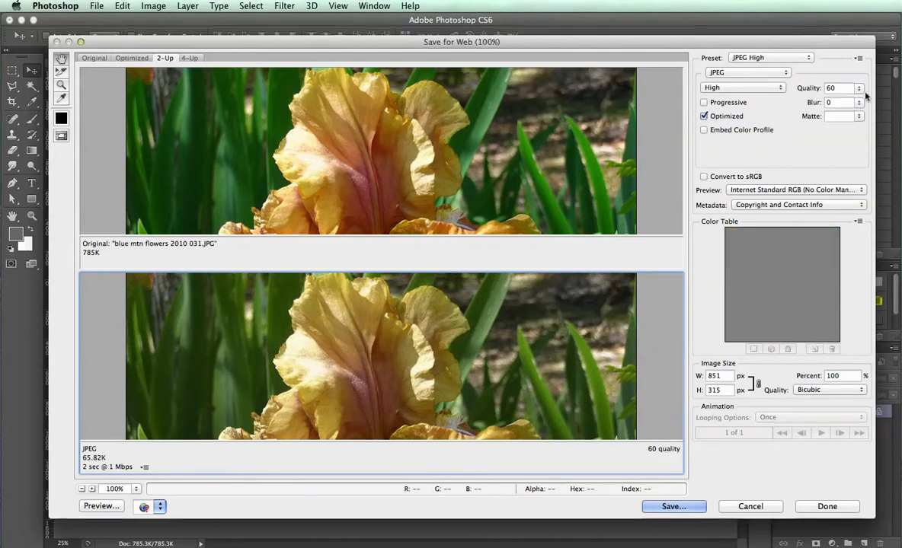
scroll(472, 305, "down", 1)
scroll(470, 301, "up", 1)
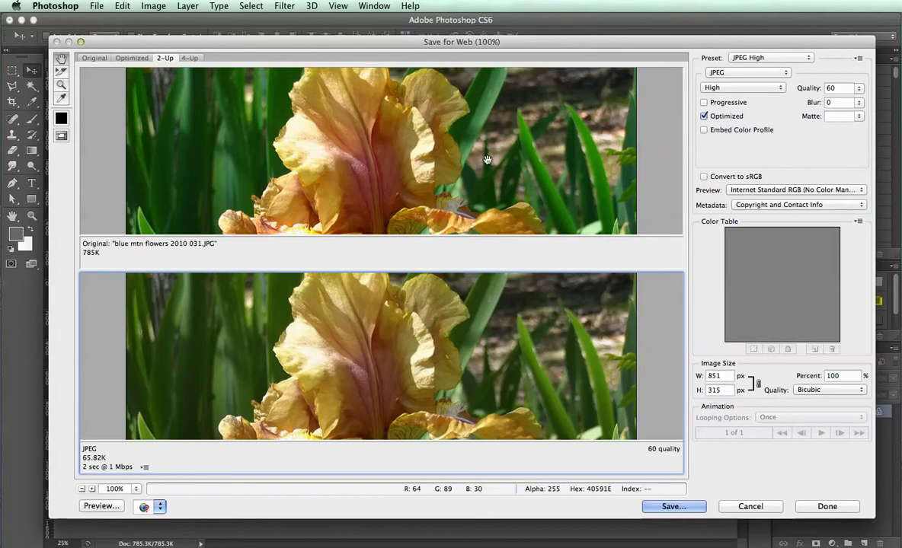
scroll(526, 137, "up", 1)
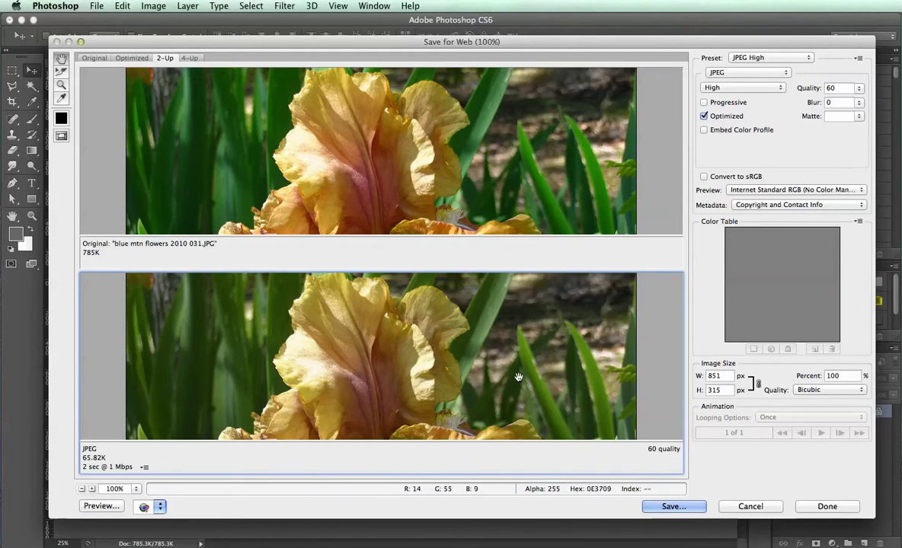
scroll(544, 286, "down", 1)
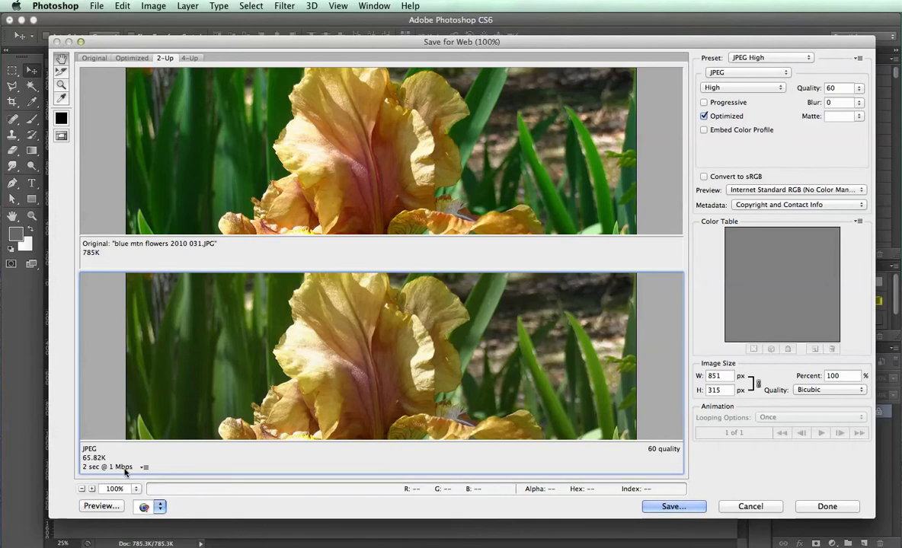
scroll(367, 378, "down", 1)
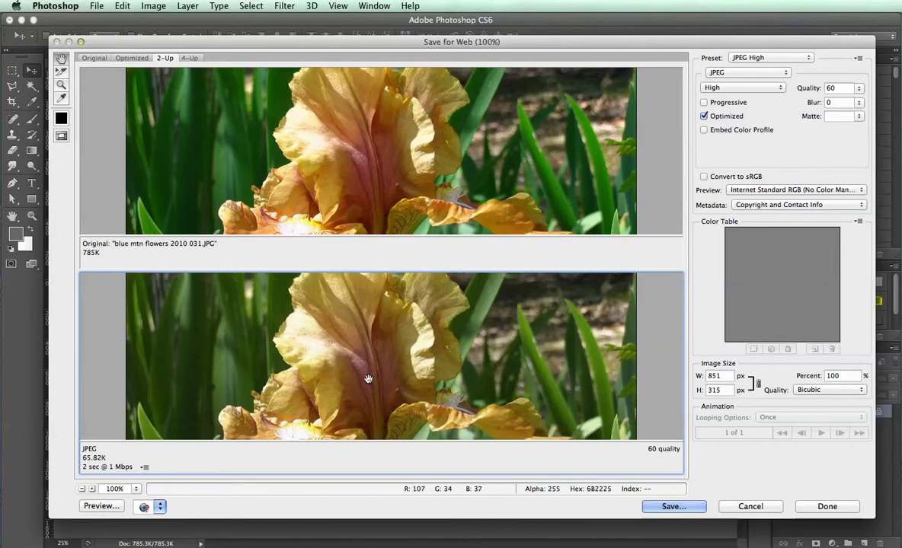
scroll(368, 379, "up", 2)
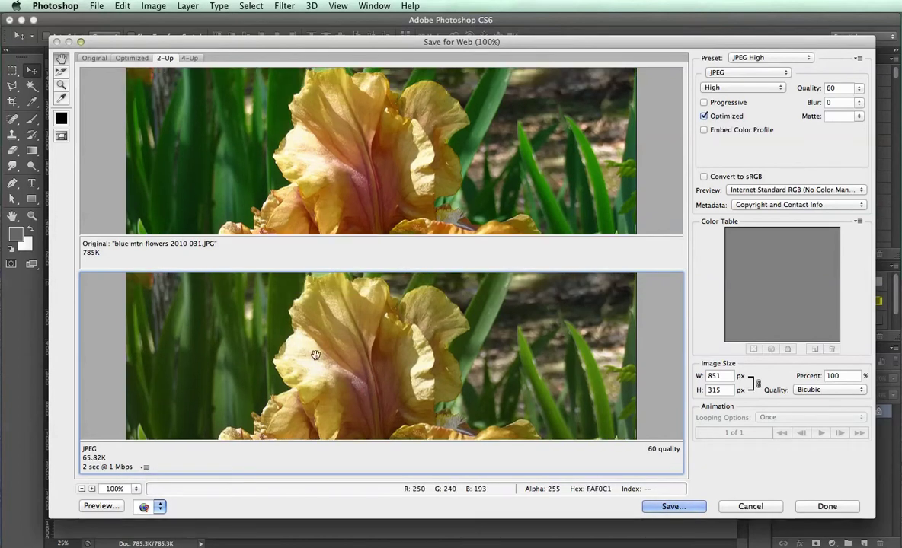
scroll(411, 364, "down", 2)
scroll(411, 364, "up", 2)
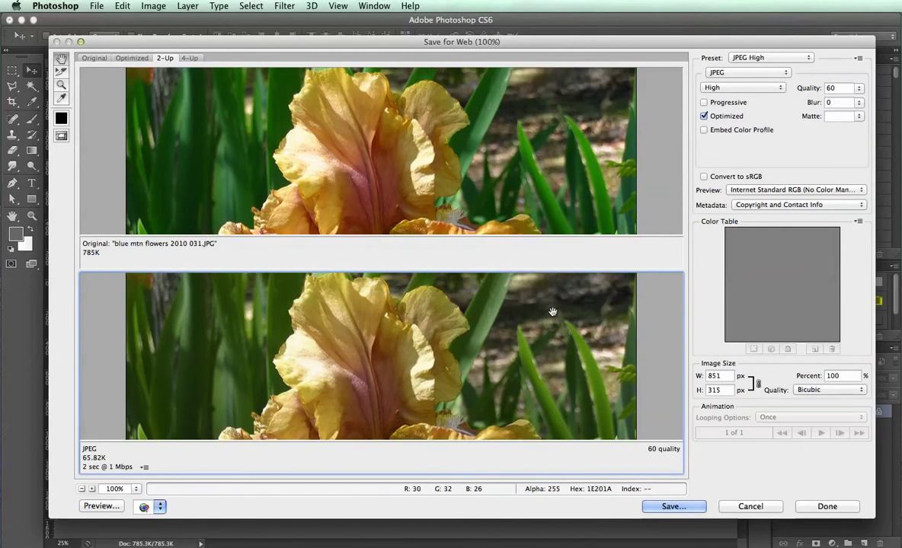
Step: Lower JPEG quality to 20 and pan the previews to inspect the compression
left_click(858, 89)
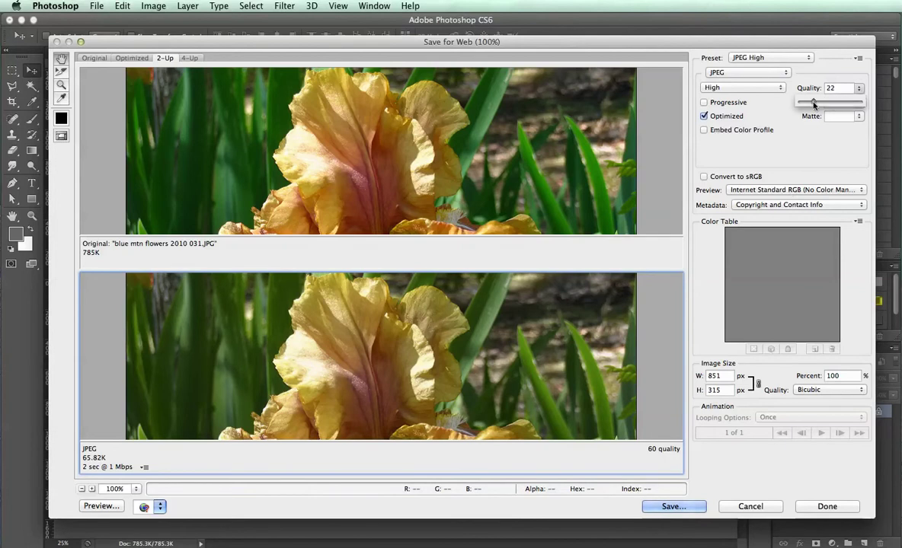
left_click_drag(812, 105, 812, 104)
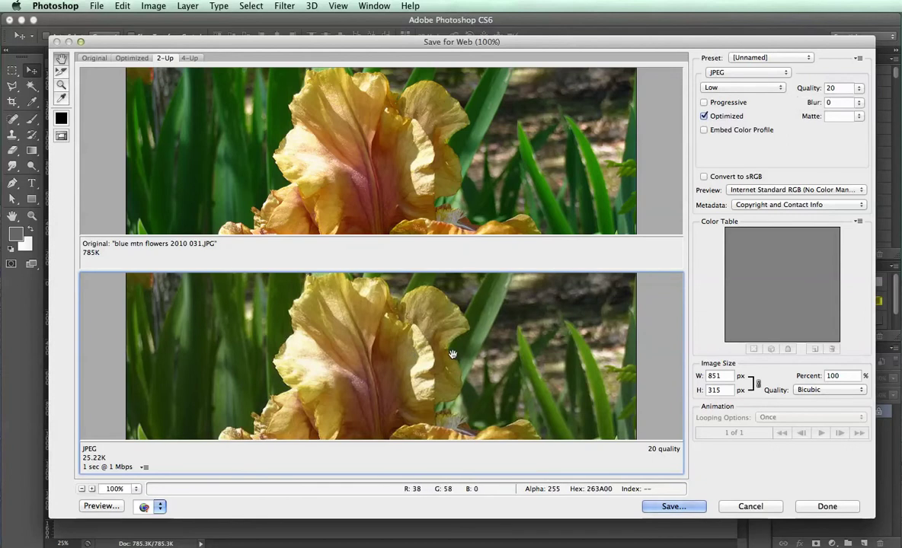
left_click_drag(209, 430, 381, 364)
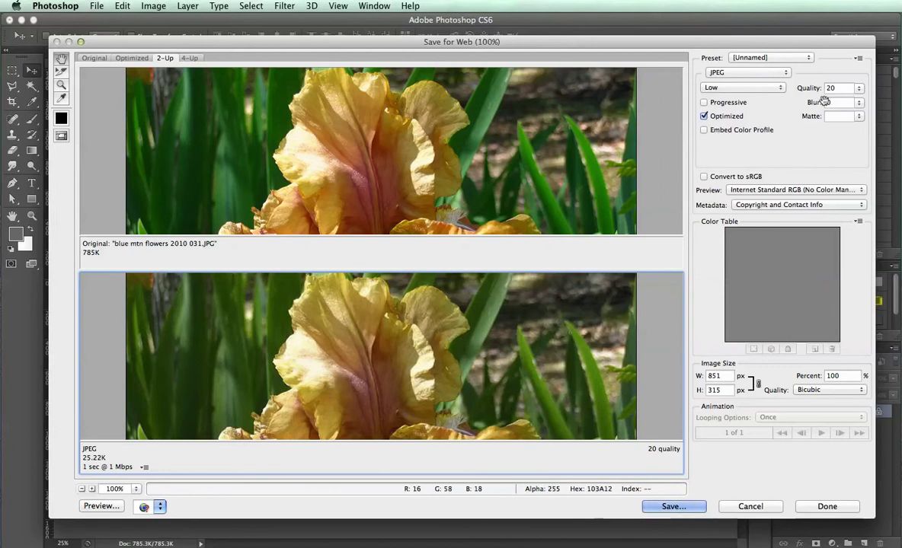
left_click_drag(444, 307, 476, 330)
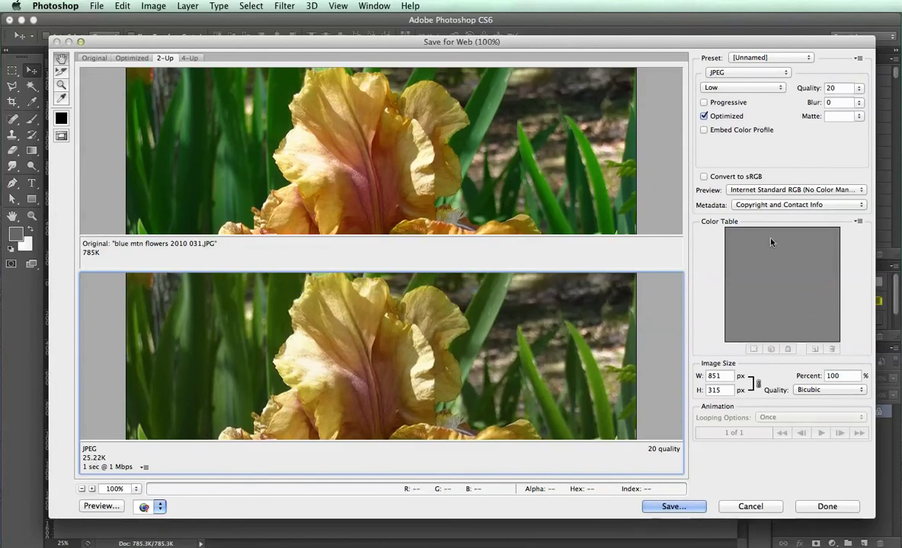
Step: Compare JPEG quality 0 and 8, then settle on quality 20 (25.22K) and save
left_click(858, 88)
left_click_drag(811, 103, 693, 99)
left_click(858, 88)
left_click_drag(800, 105, 805, 104)
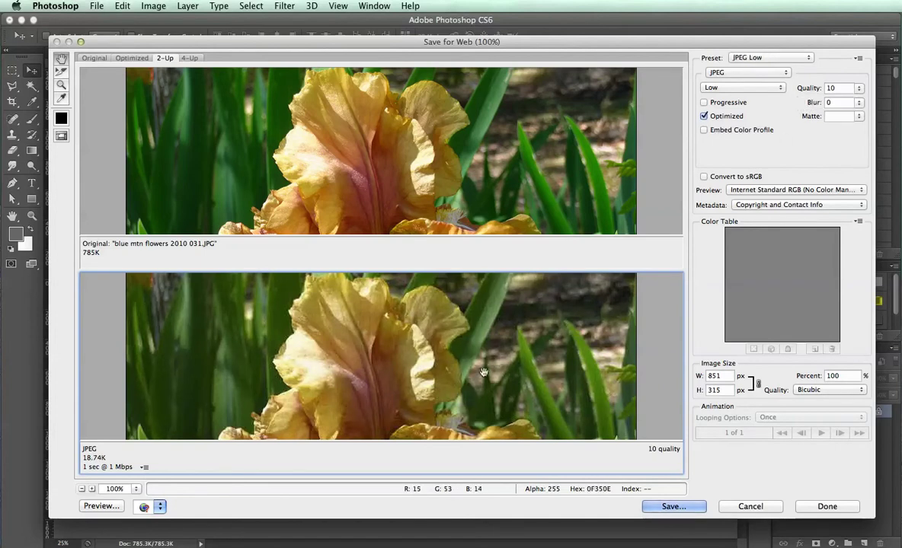
left_click(859, 90)
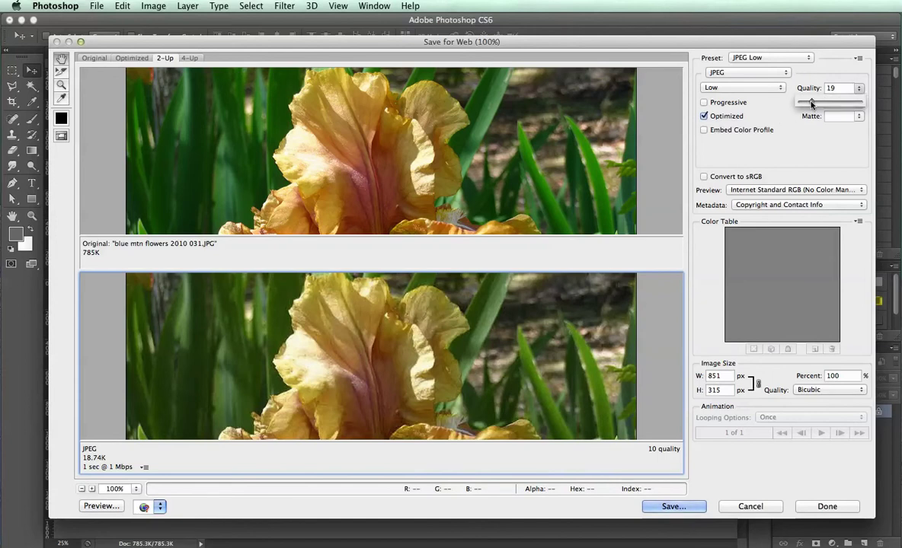
left_click_drag(812, 105, 812, 104)
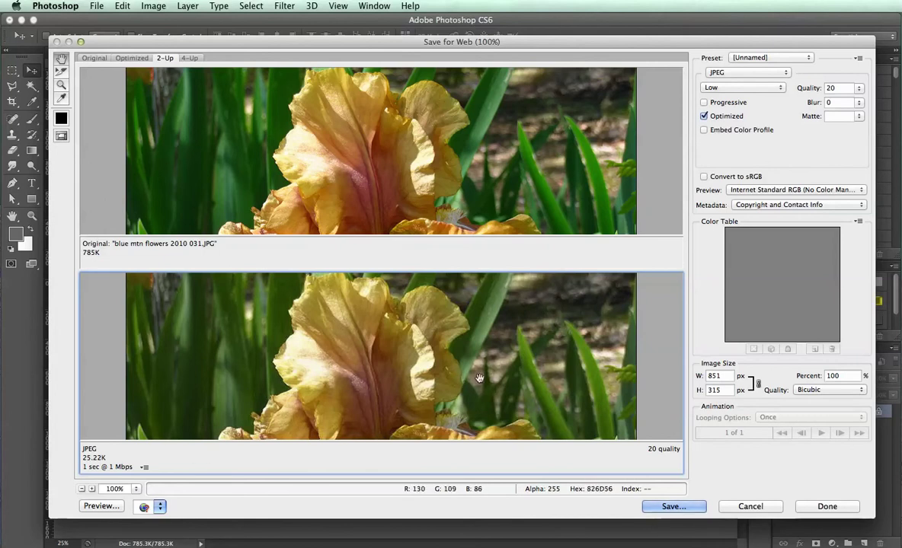
left_click(670, 507)
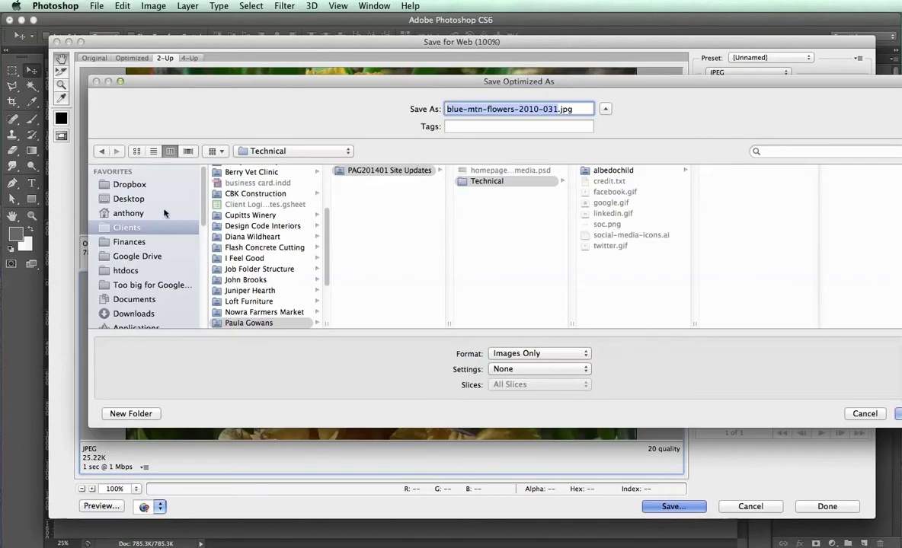
Step: Save the banner as blue-mtn-flowers-facebook.jpg in Desktop > Image Resizing Tutorial
left_click(145, 214)
left_click(133, 199)
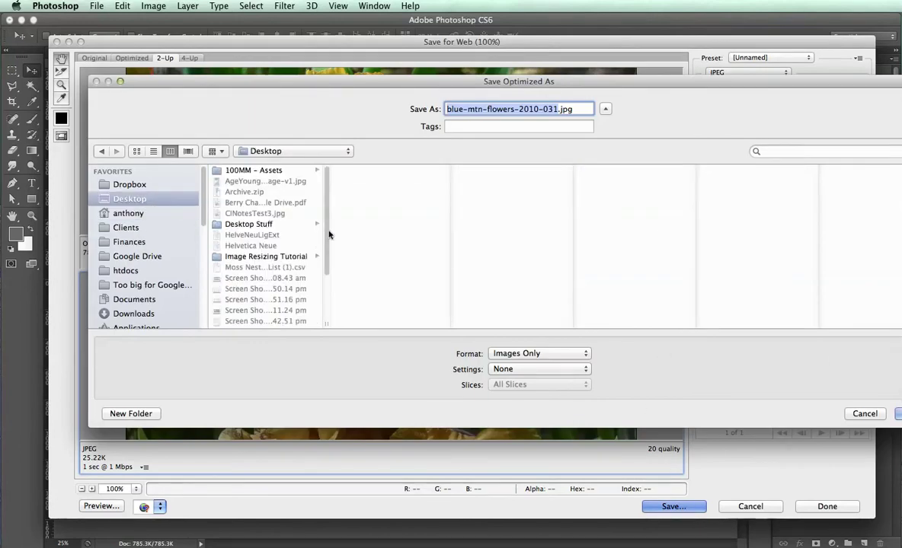
left_click(268, 256)
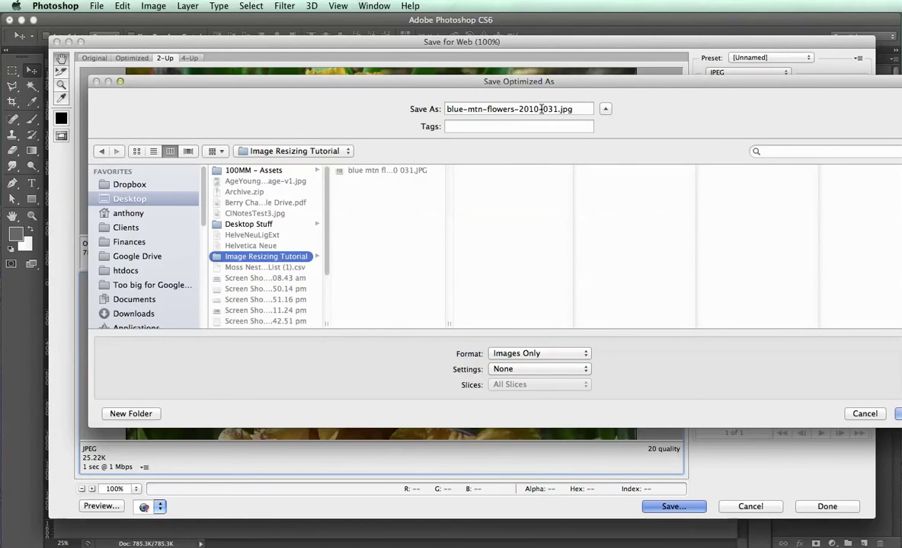
left_click(525, 109)
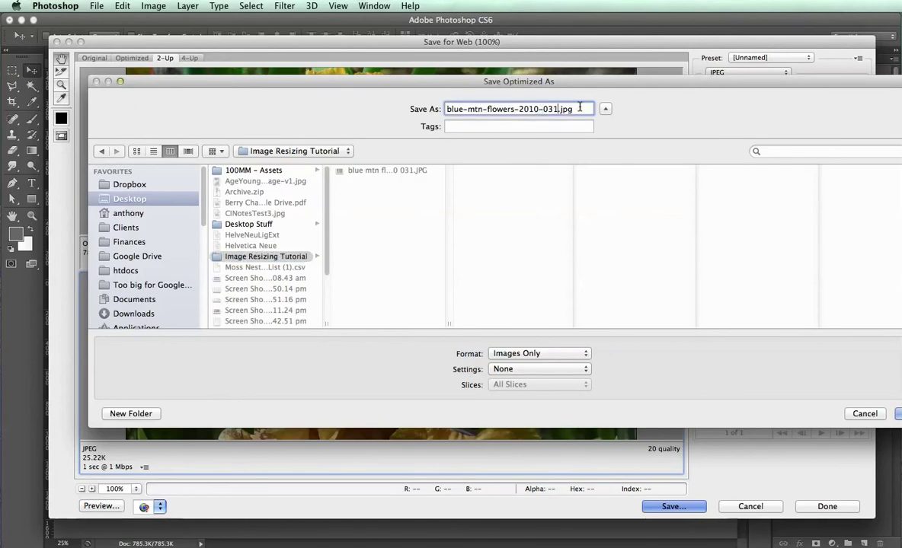
left_click_drag(557, 109, 524, 109)
type("smalle")
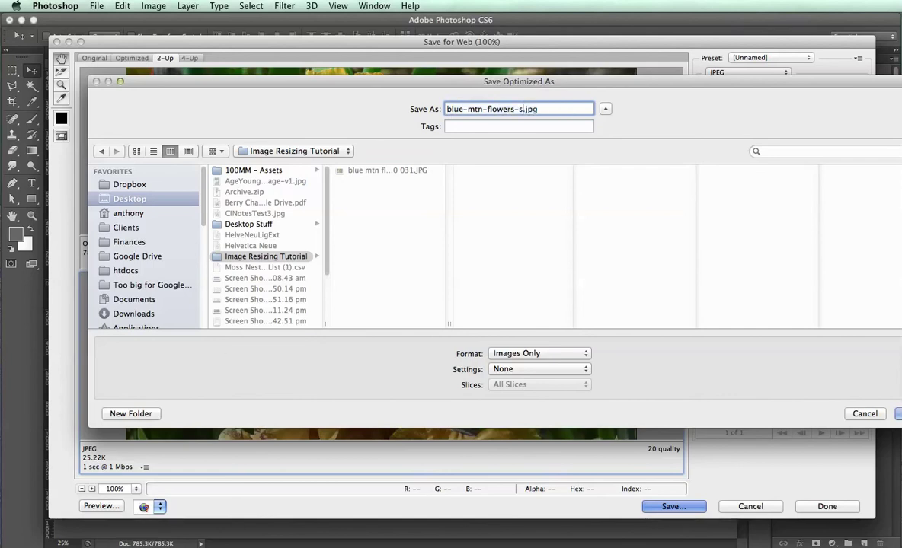
key("BackSpace")
key("BackSpace")
key("BackSpace")
key("BackSpace")
key("BackSpace")
key("BackSpace")
type("facebook")
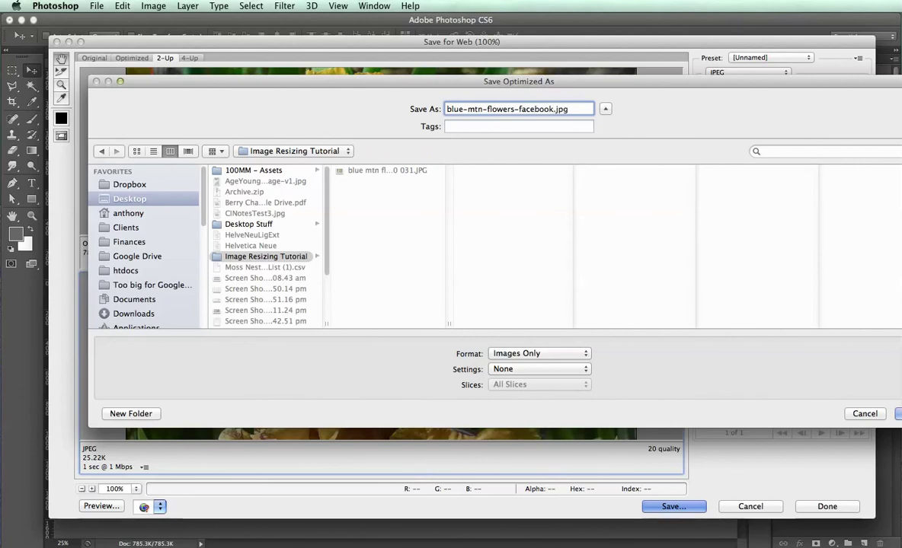
key("Return")
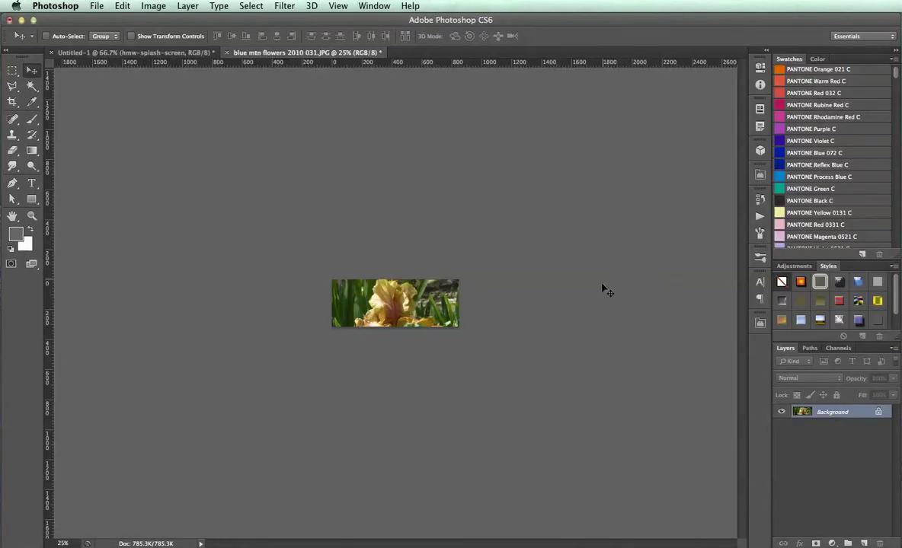